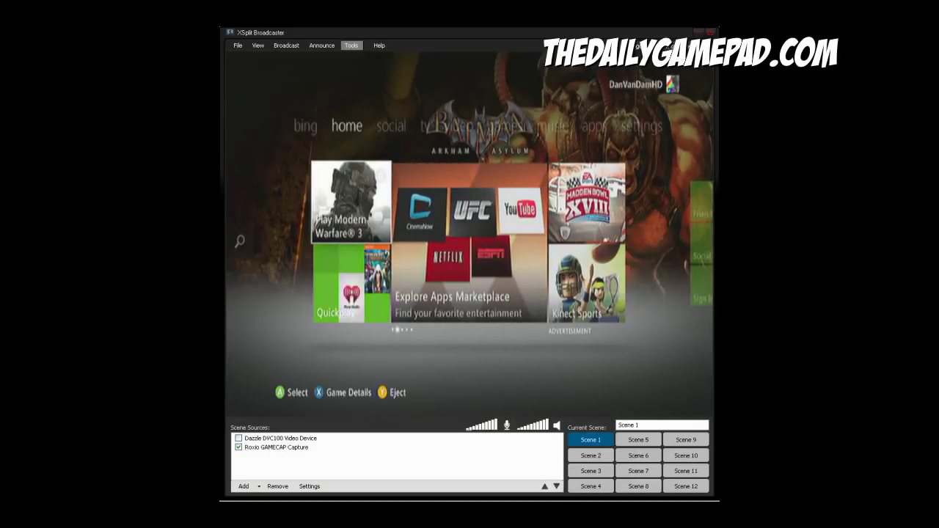
Step: Open General settings and review the Resolutions list, where 640 x 360, 640 x 480 and 800 x 600 are checked
{"action": "left_click", "coordinate": [351, 45]}
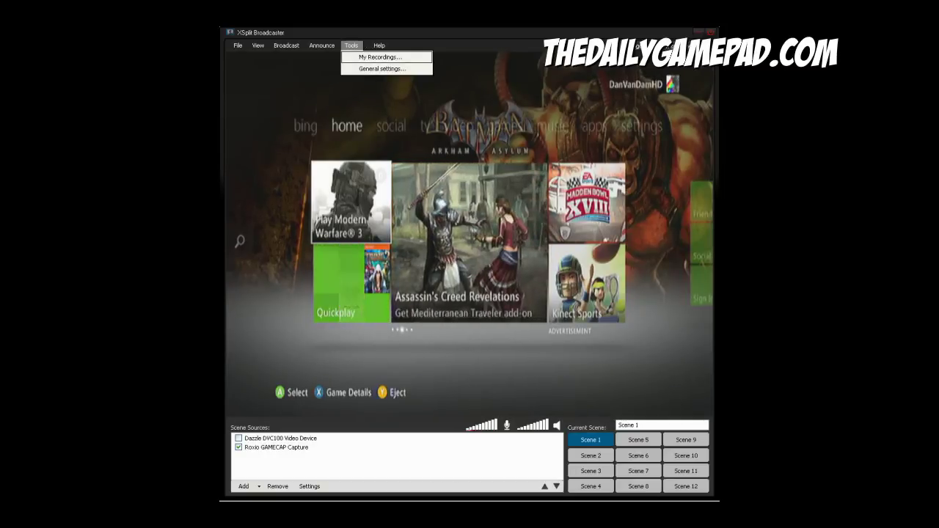
{"action": "left_click", "coordinate": [381, 69]}
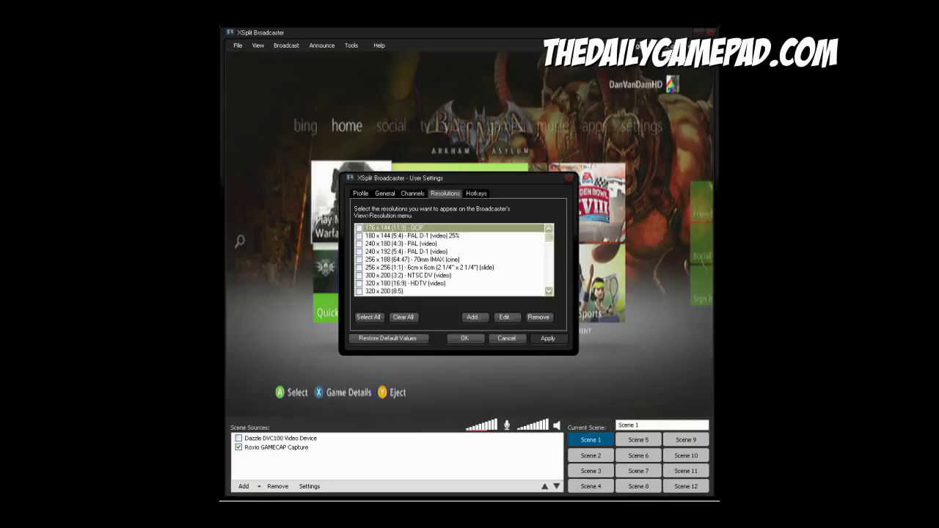
{"action": "scroll", "coordinate": [453, 260], "scroll_direction": "down", "scroll_amount": 3}
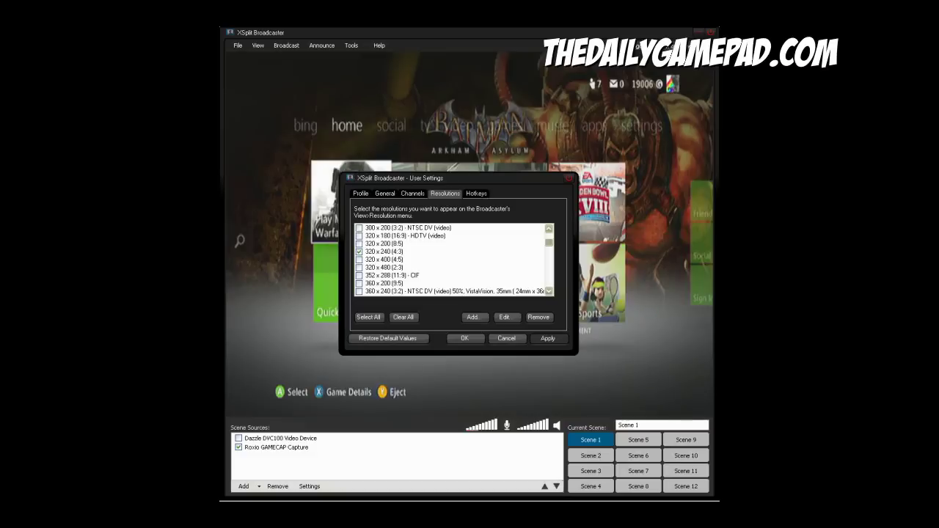
{"action": "scroll", "coordinate": [453, 260], "scroll_direction": "down", "scroll_amount": 3}
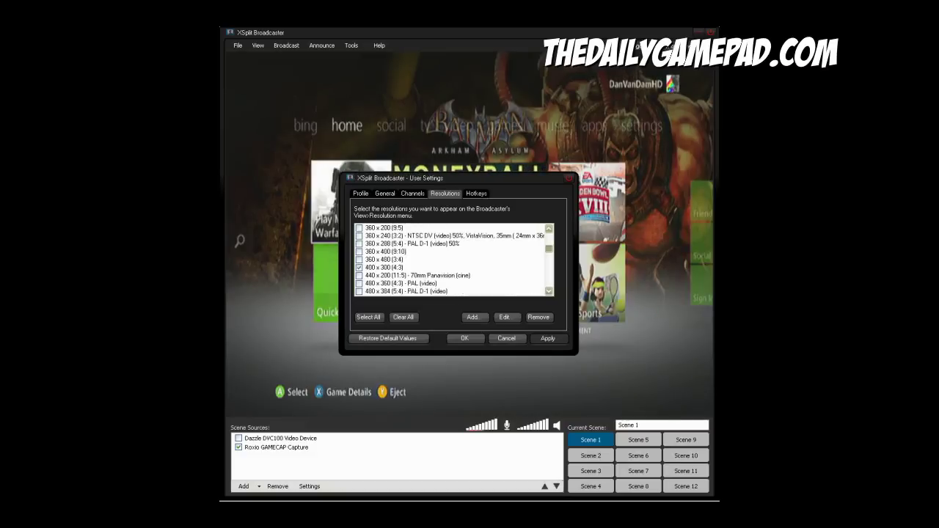
{"action": "scroll", "coordinate": [452, 259], "scroll_direction": "up", "scroll_amount": 2}
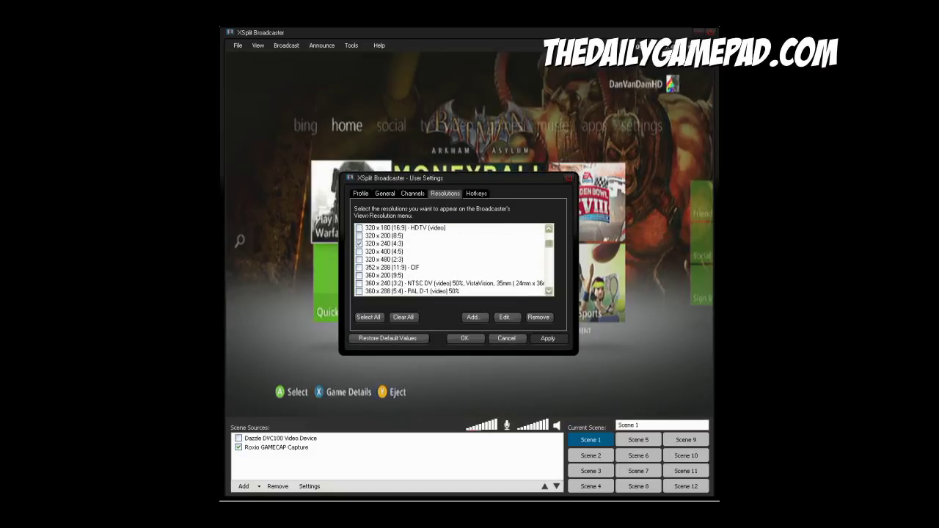
{"action": "scroll", "coordinate": [452, 259], "scroll_direction": "down", "scroll_amount": 1}
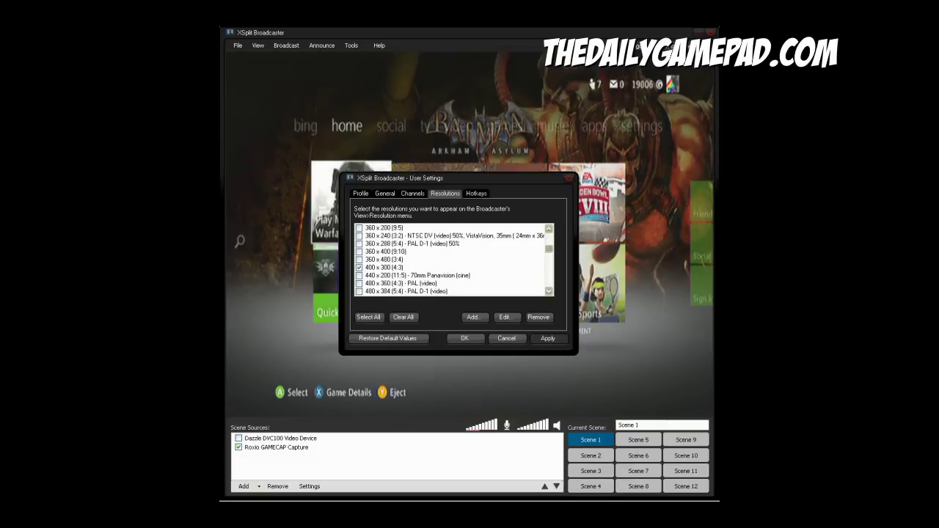
{"action": "scroll", "coordinate": [452, 259], "scroll_direction": "down", "scroll_amount": 1}
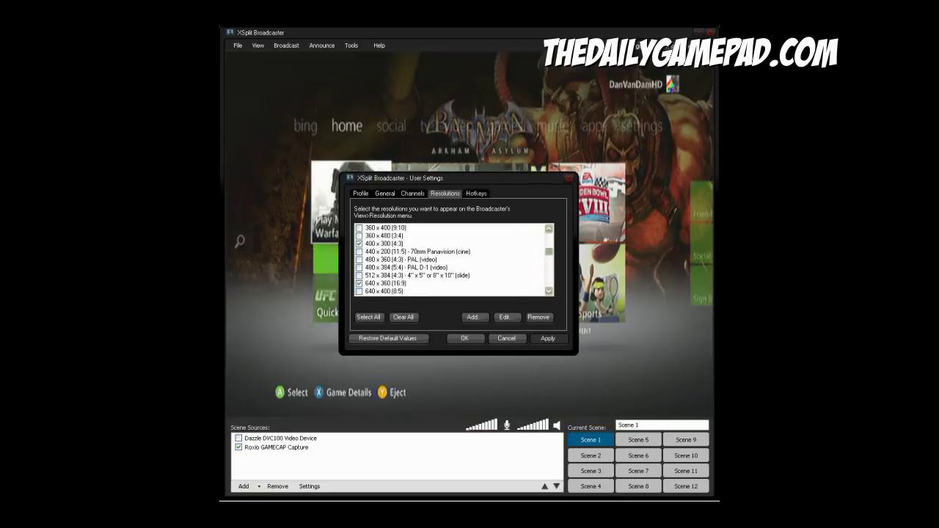
{"action": "scroll", "coordinate": [452, 260], "scroll_direction": "down", "scroll_amount": 1}
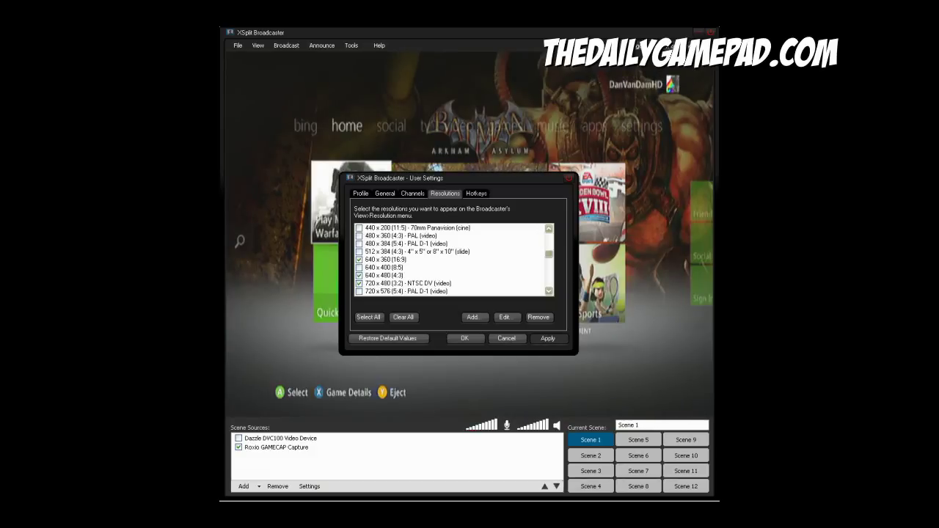
{"action": "scroll", "coordinate": [452, 260], "scroll_direction": "down", "scroll_amount": 1}
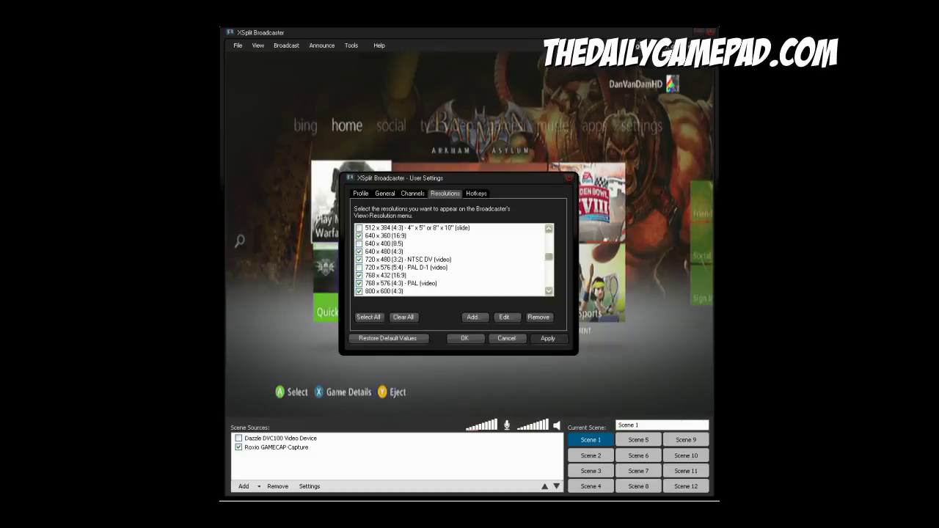
{"action": "scroll", "coordinate": [453, 260], "scroll_direction": "down", "scroll_amount": 4}
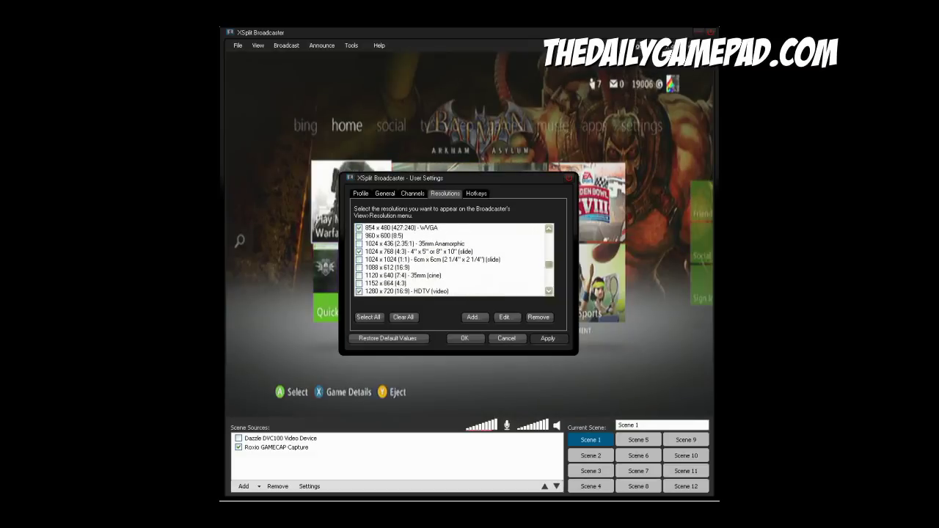
{"action": "scroll", "coordinate": [453, 260], "scroll_direction": "down", "scroll_amount": 1}
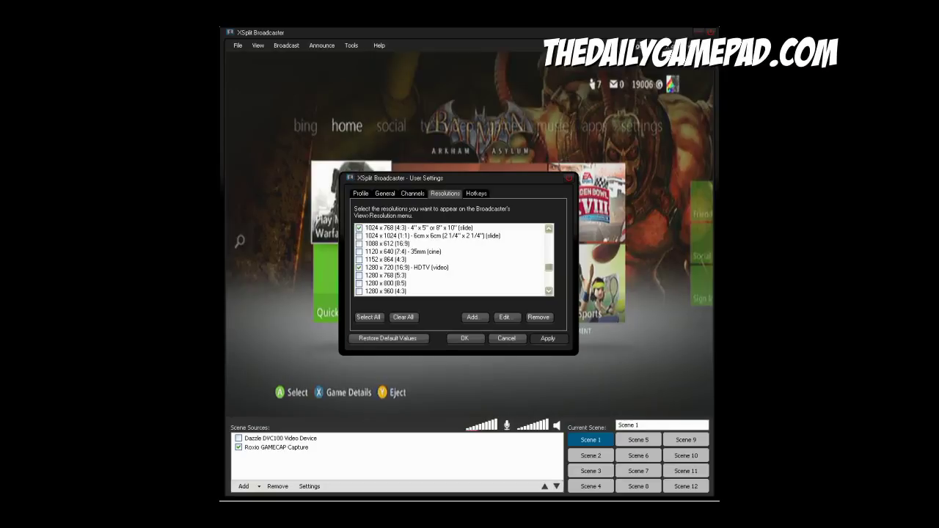
{"action": "scroll", "coordinate": [451, 260], "scroll_direction": "down", "scroll_amount": 1}
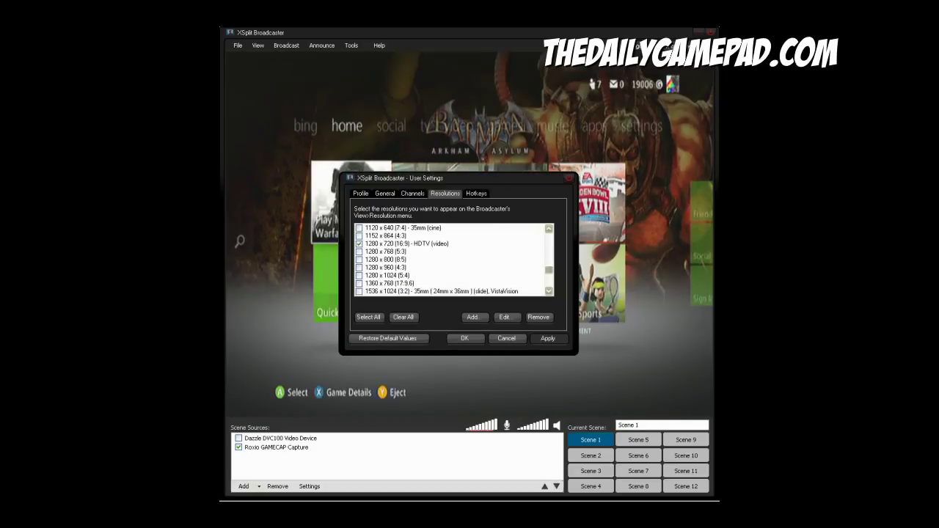
{"action": "scroll", "coordinate": [452, 260], "scroll_direction": "down", "scroll_amount": 3}
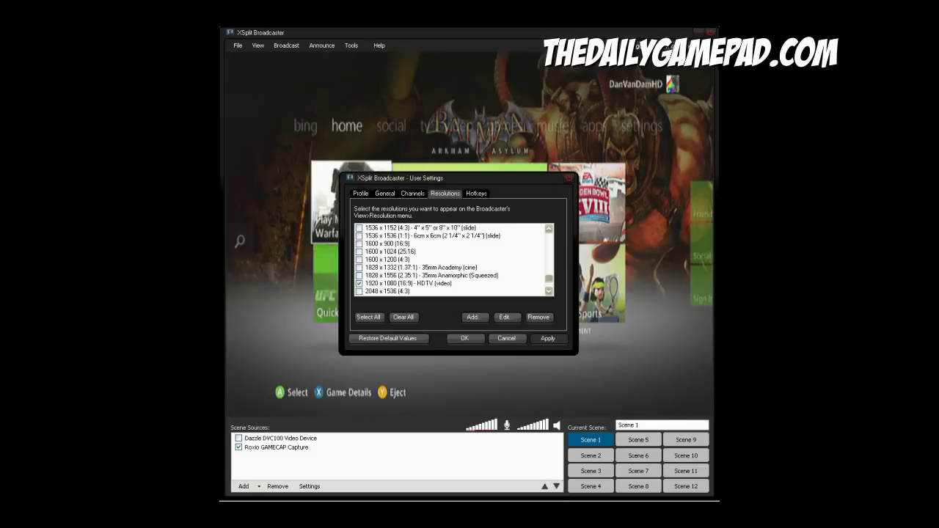
{"action": "scroll", "coordinate": [451, 259], "scroll_direction": "down", "scroll_amount": 1}
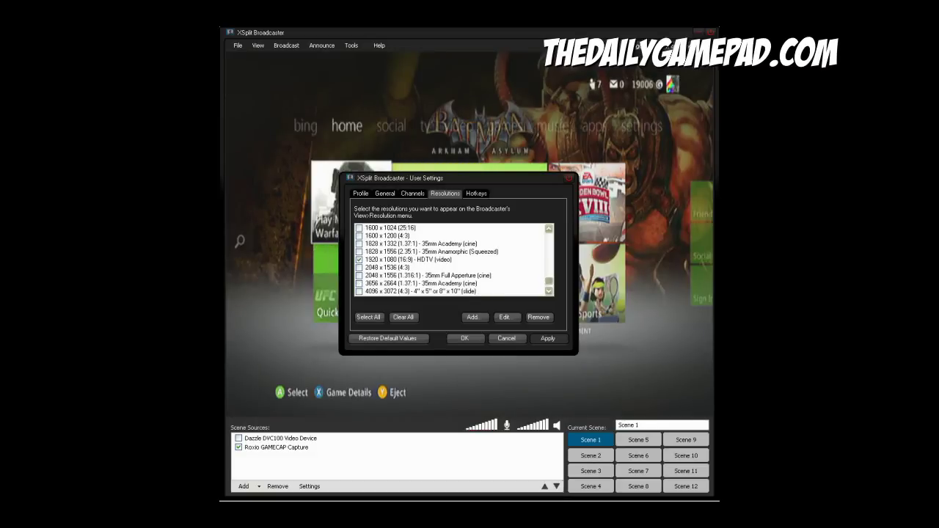
{"action": "scroll", "coordinate": [451, 260], "scroll_direction": "down", "scroll_amount": 1}
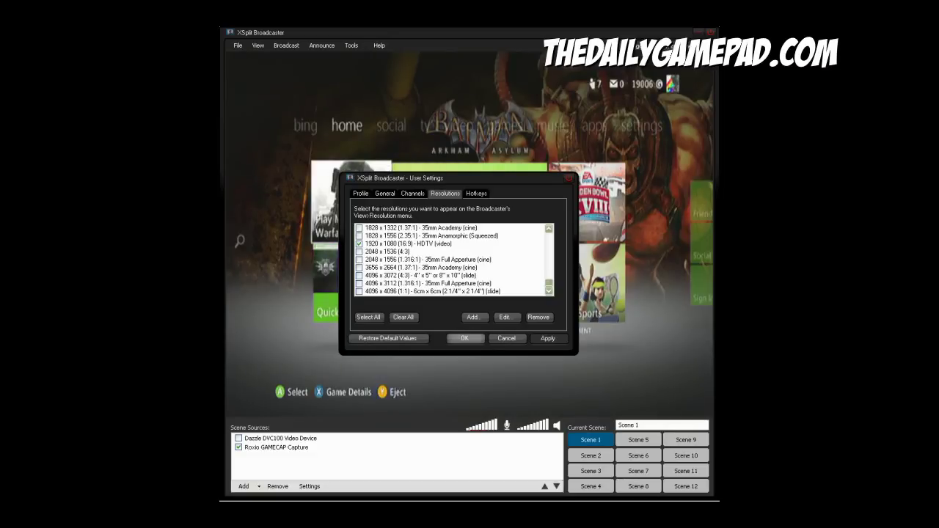
Step: Confirm the settings and remove the Logitech QuickCam source, leaving the Roxio GAMECAP Xbox feed full-screen
{"action": "left_click", "coordinate": [464, 338]}
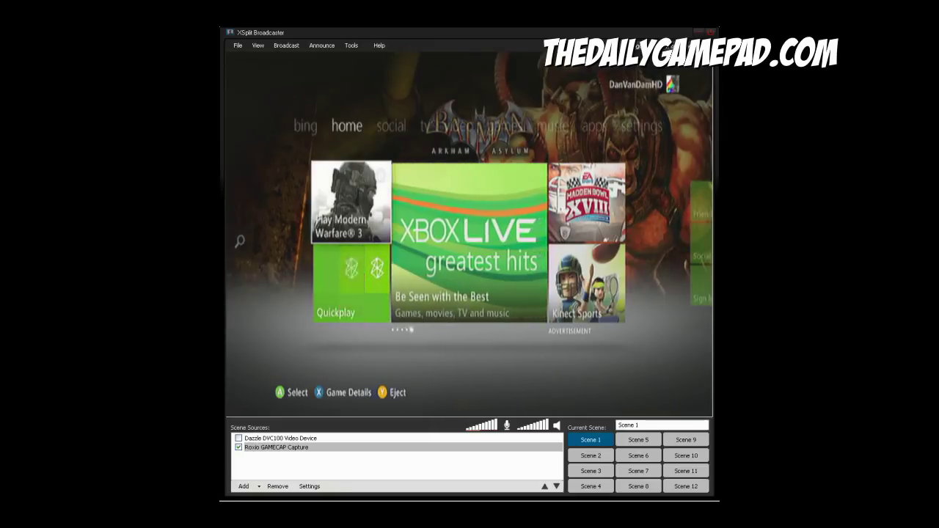
{"action": "left_click", "coordinate": [244, 486]}
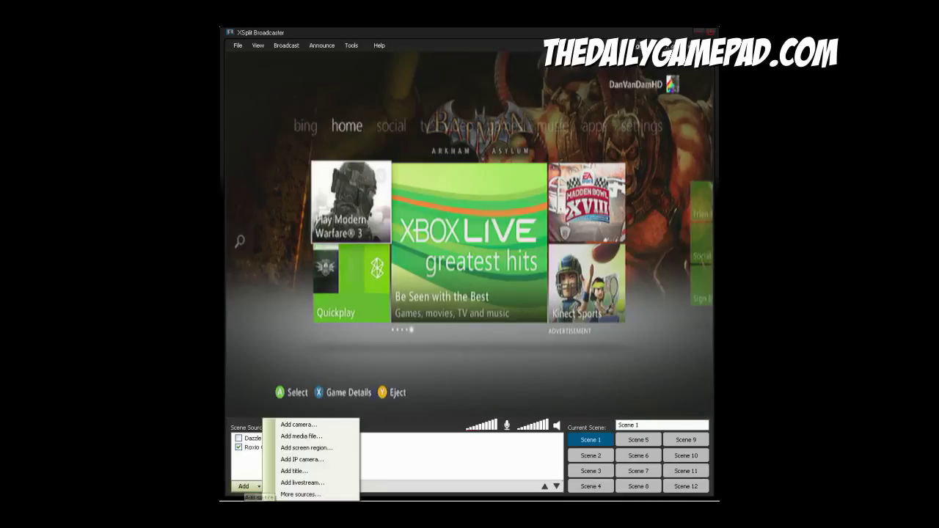
{"action": "left_click", "coordinate": [298, 425]}
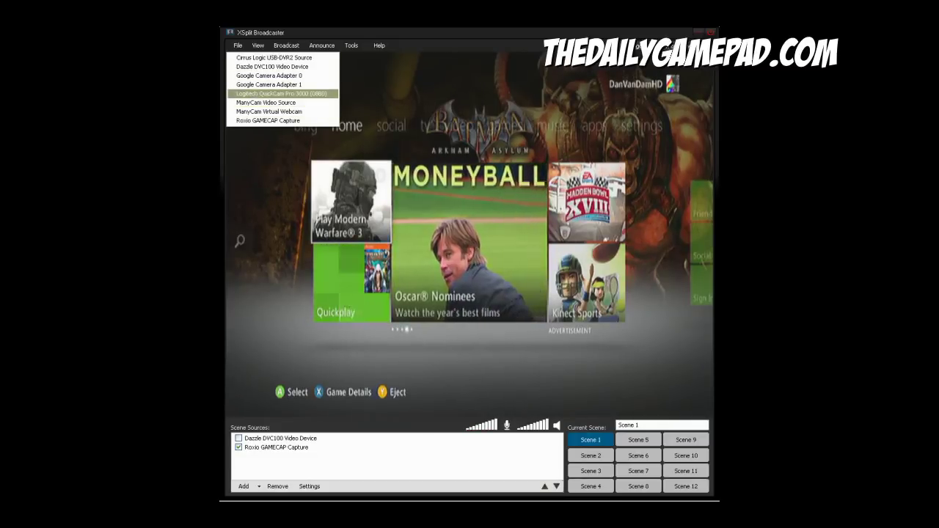
{"action": "key", "text": "Escape"}
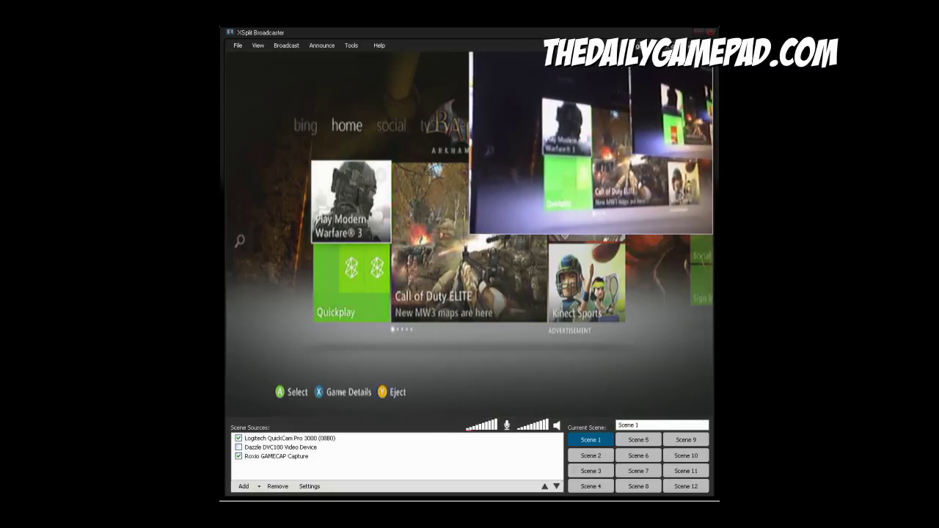
{"action": "left_click", "coordinate": [290, 438]}
{"action": "left_click", "coordinate": [277, 487]}
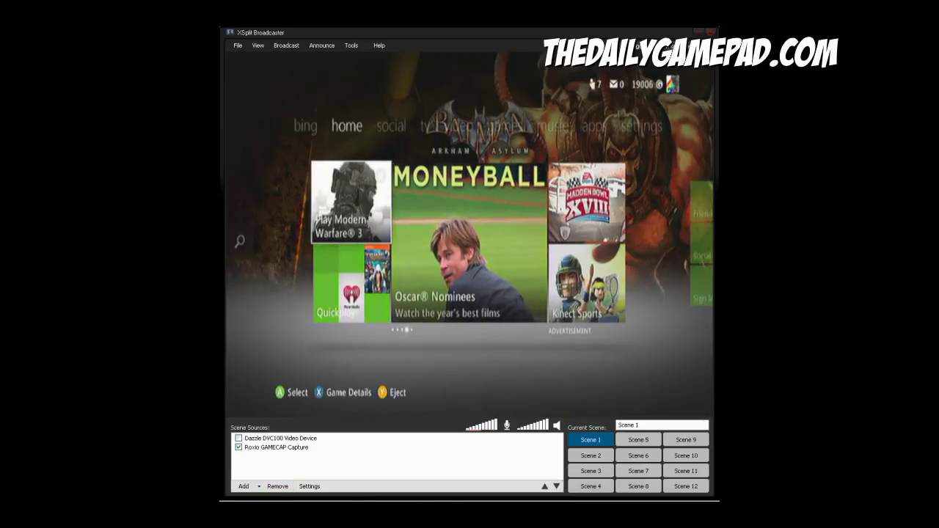
Step: Shrink the Roxio GAMECAP capture to the top-left quarter and enable the Dazzle DVC100 feed beside it
{"action": "left_click", "coordinate": [277, 447]}
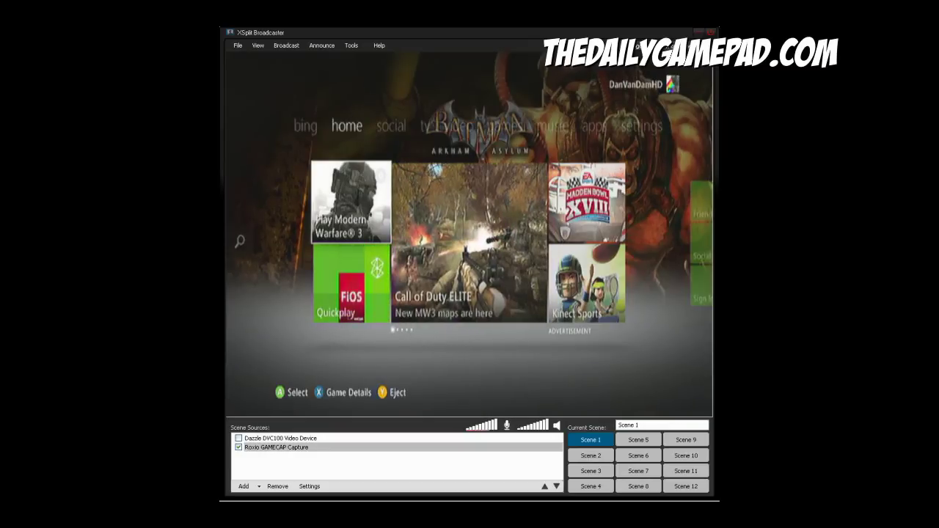
{"action": "left_click_drag", "start_coordinate": [712, 417], "coordinate": [475, 220]}
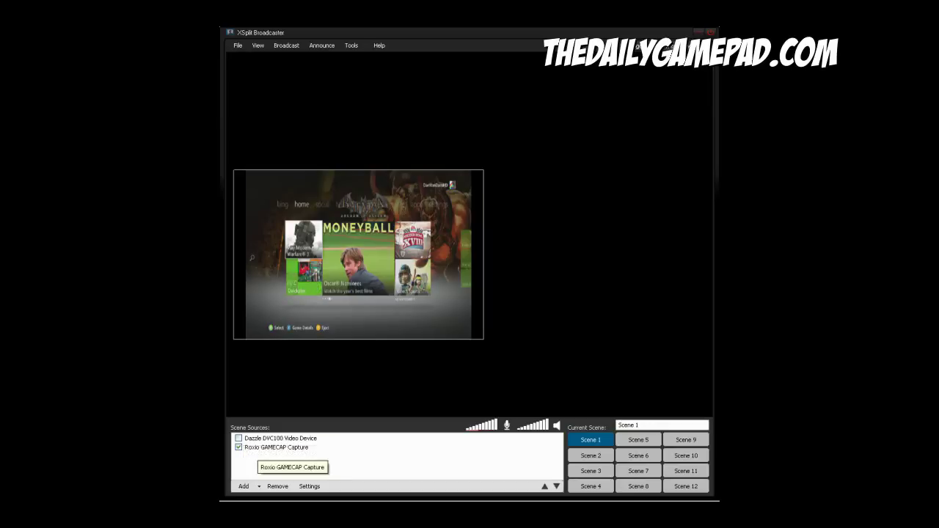
{"action": "left_click", "coordinate": [239, 438]}
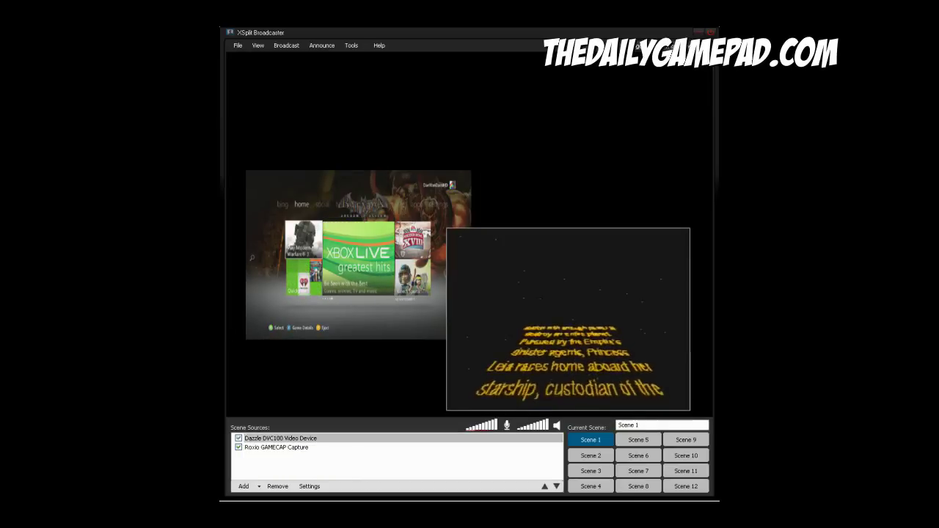
{"action": "left_click", "coordinate": [276, 446]}
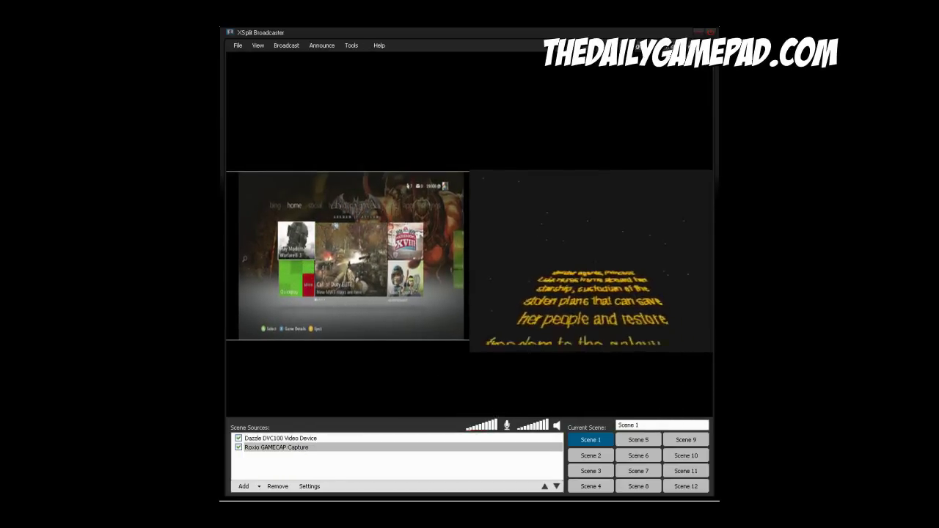
{"action": "left_click", "coordinate": [281, 438]}
{"action": "left_click", "coordinate": [369, 46]}
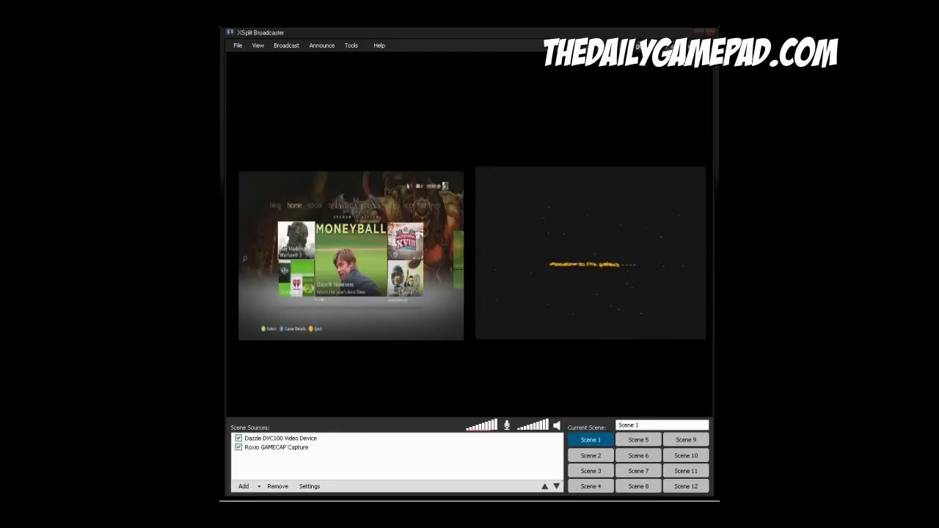
{"action": "left_click", "coordinate": [246, 486]}
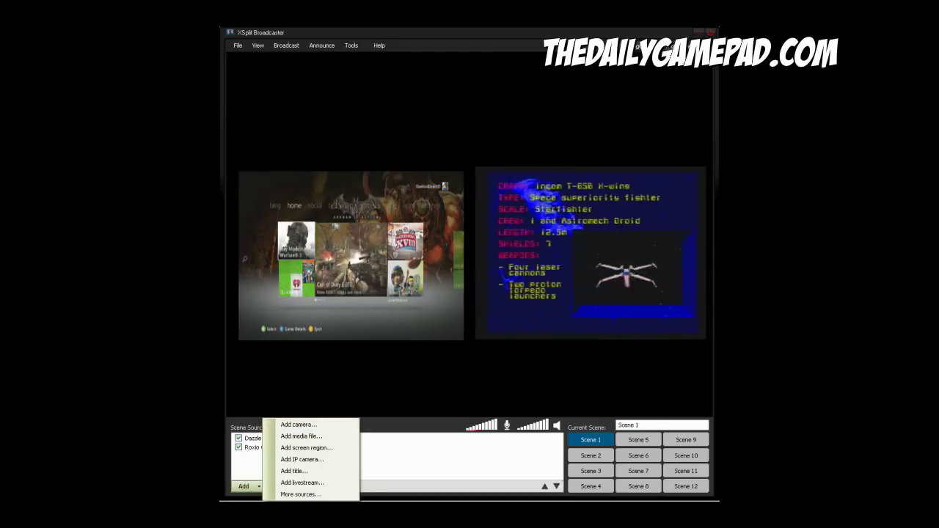
{"action": "key", "text": "Escape"}
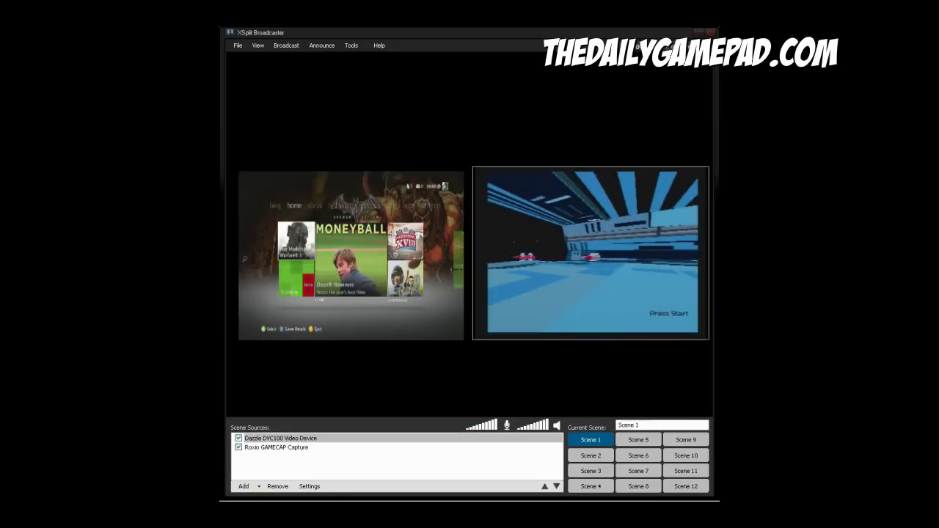
Step: Uncheck the Dazzle DVC100 Video Device source so the Roxio GAMECAP capture fills the preview
{"action": "left_click", "coordinate": [396, 466]}
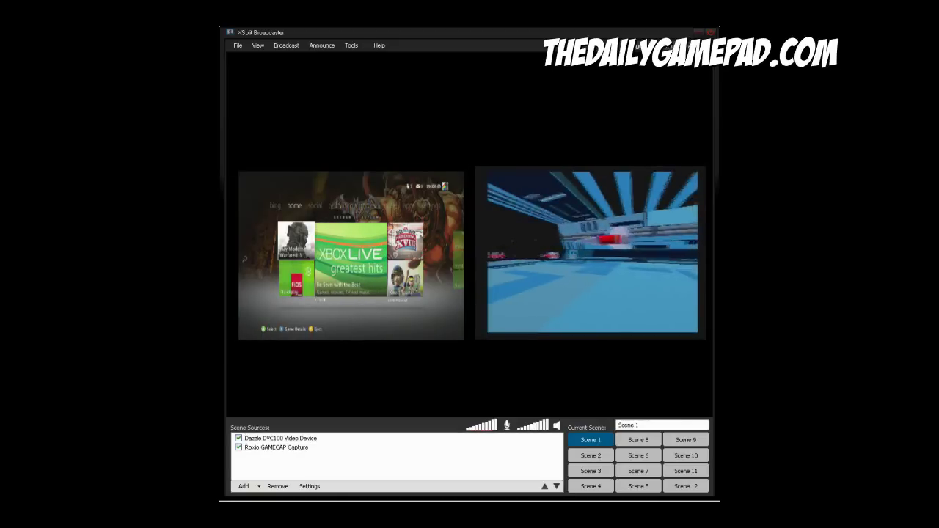
{"action": "left_click", "coordinate": [276, 447]}
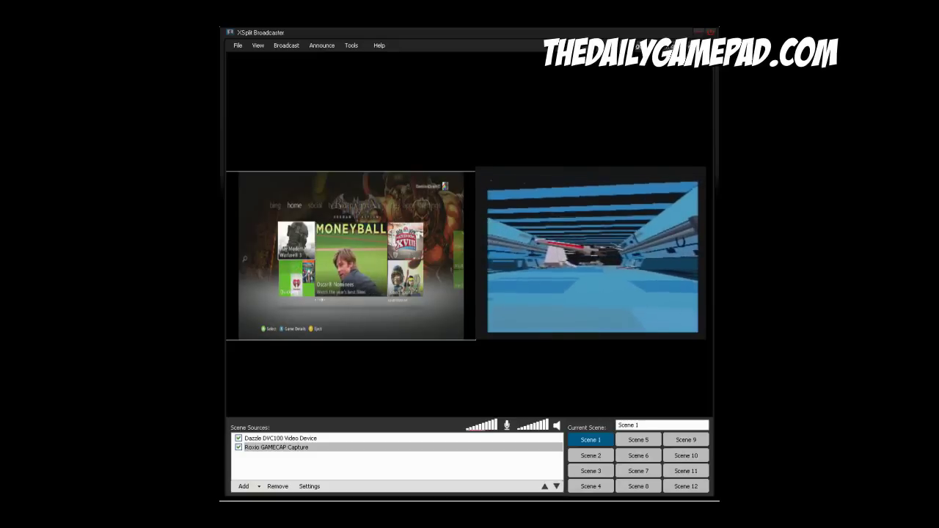
{"action": "key", "text": "Escape"}
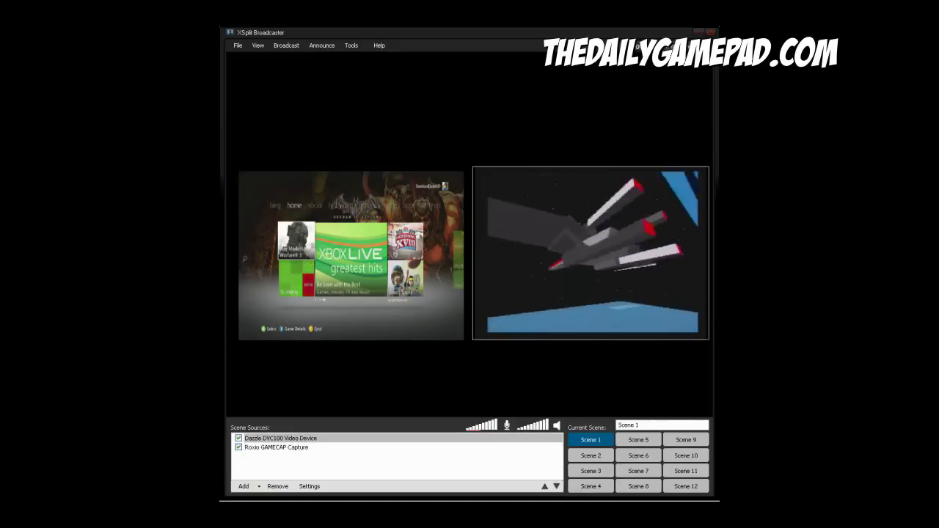
{"action": "key", "text": "Up"}
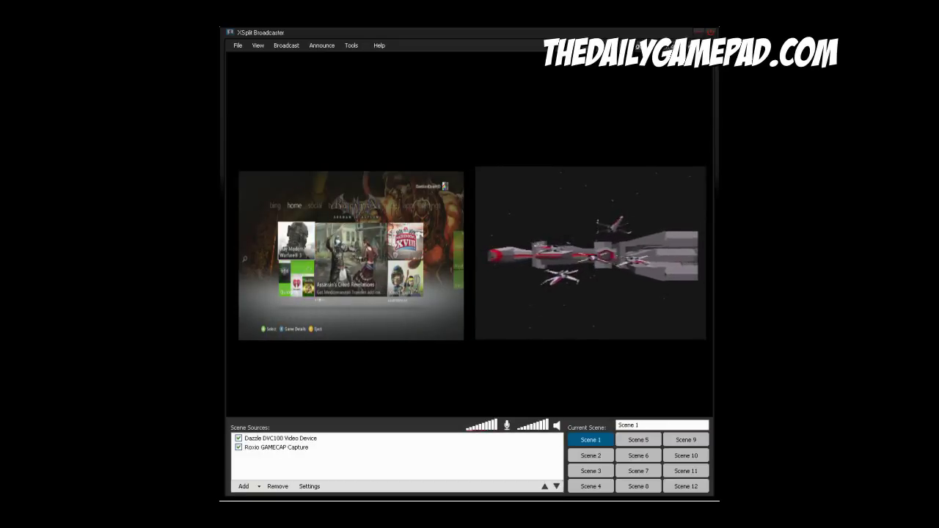
{"action": "left_click", "coordinate": [276, 447]}
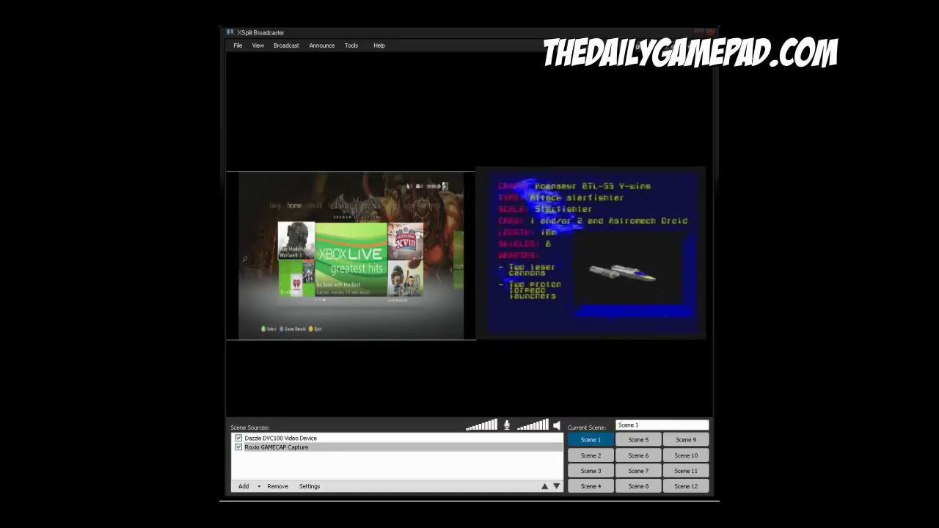
{"action": "key", "text": "Escape"}
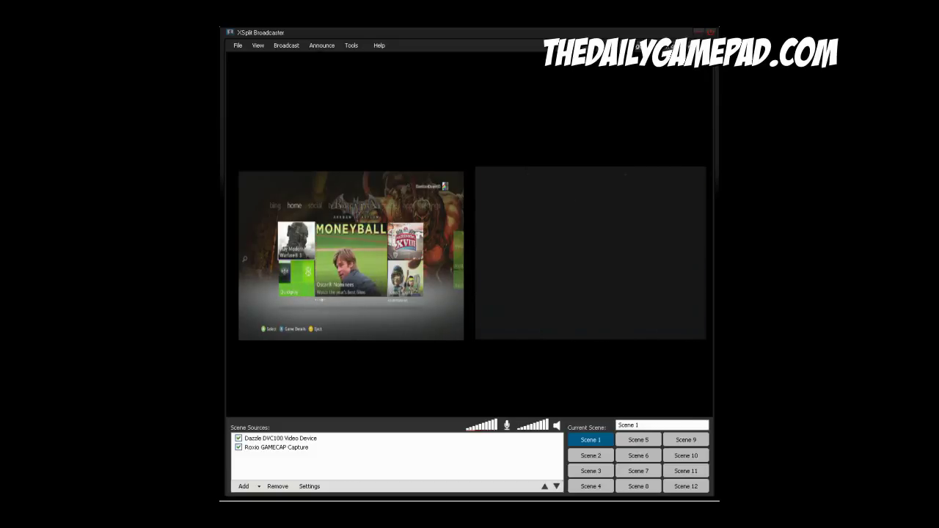
{"action": "left_click", "coordinate": [280, 438]}
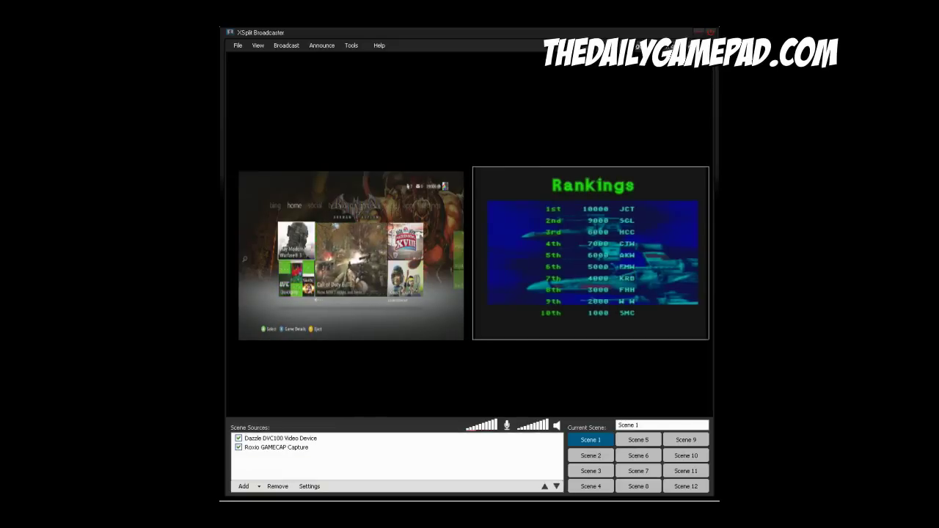
{"action": "left_click", "coordinate": [238, 438]}
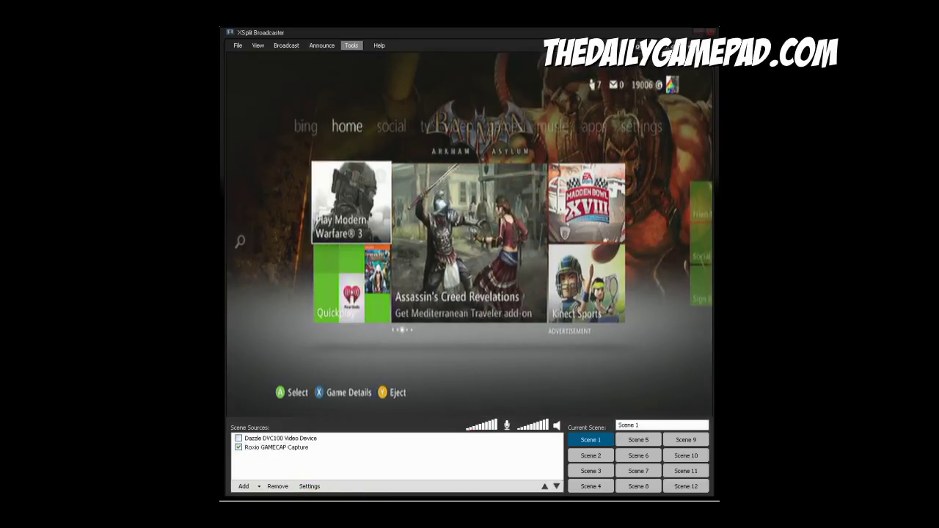
{"action": "left_click", "coordinate": [351, 46]}
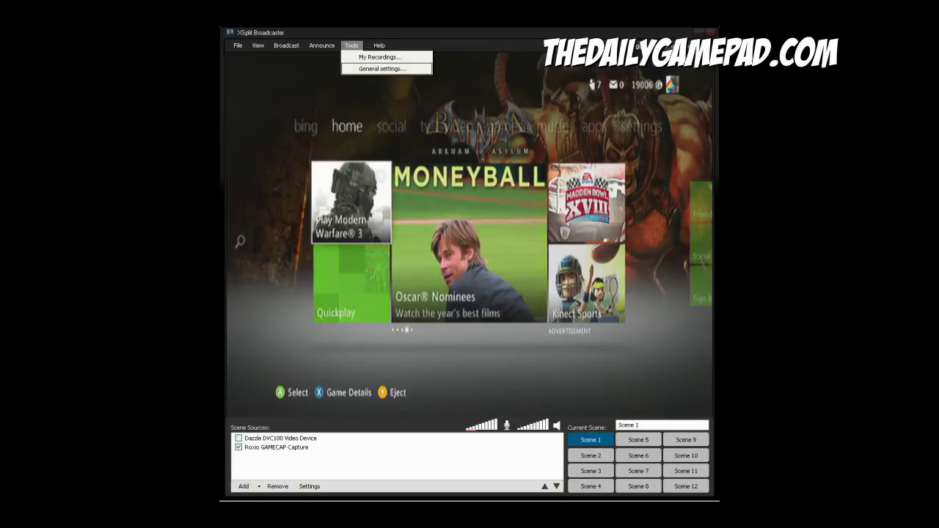
{"action": "left_click", "coordinate": [382, 69]}
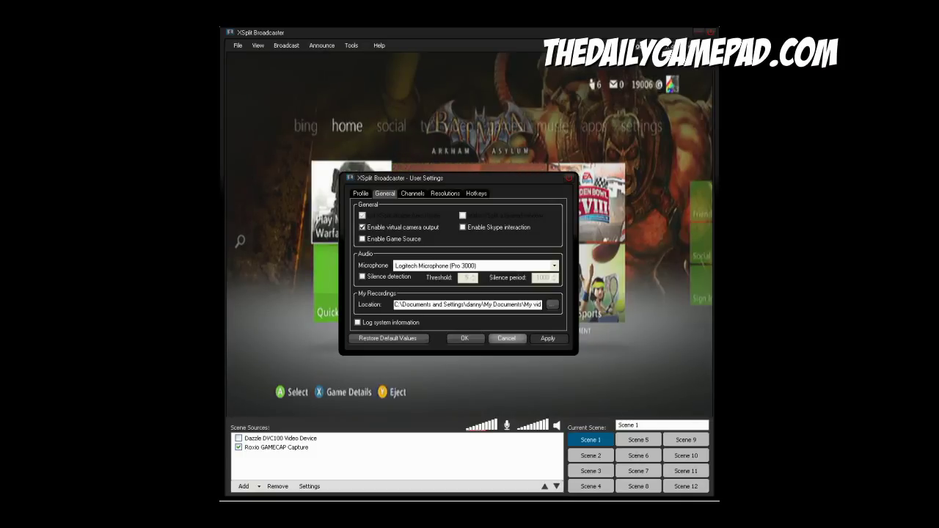
{"action": "key", "text": "Return"}
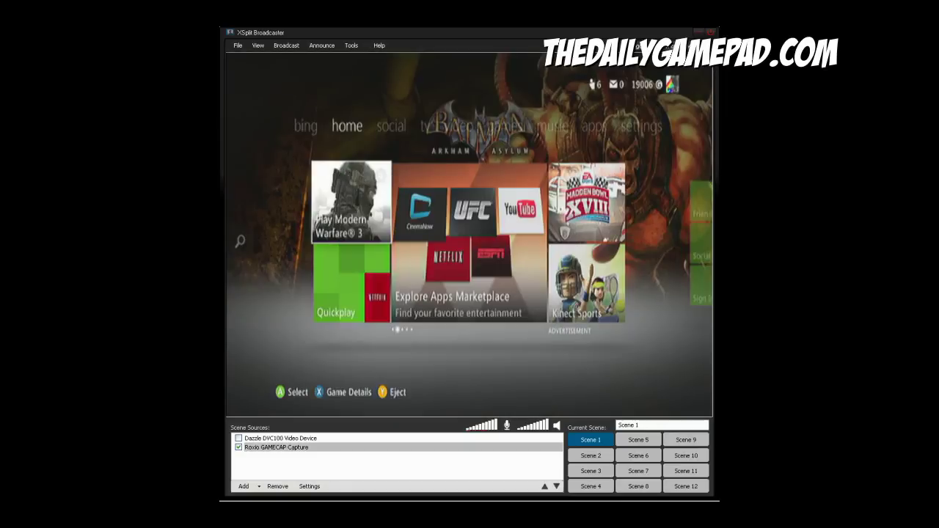